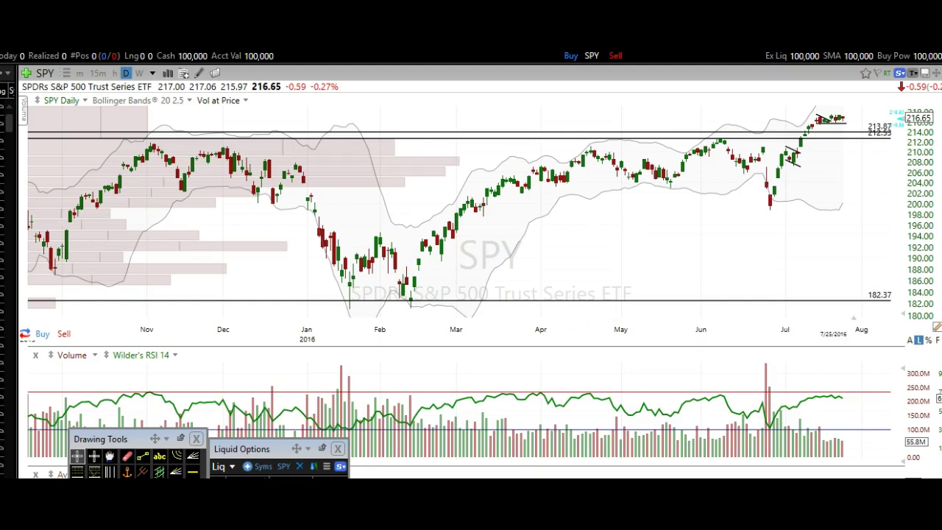
- Switch from the TC2000 SPY daily chart to The Trading Analyst promo page in the browser
click(486, 449)
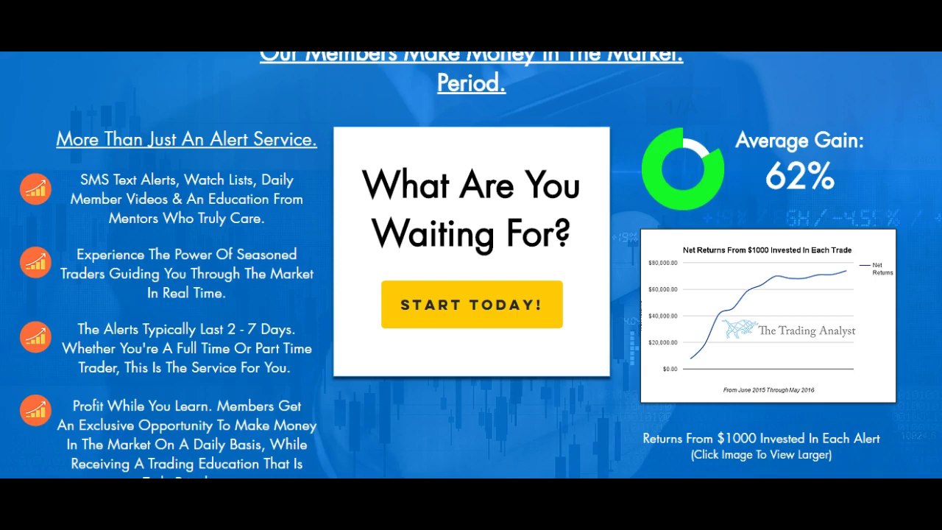
- Scroll through the Trading Analyst features and testimonials to the $74 monthly and $599 lifetime memberships
scroll(470, 264, down, 5)
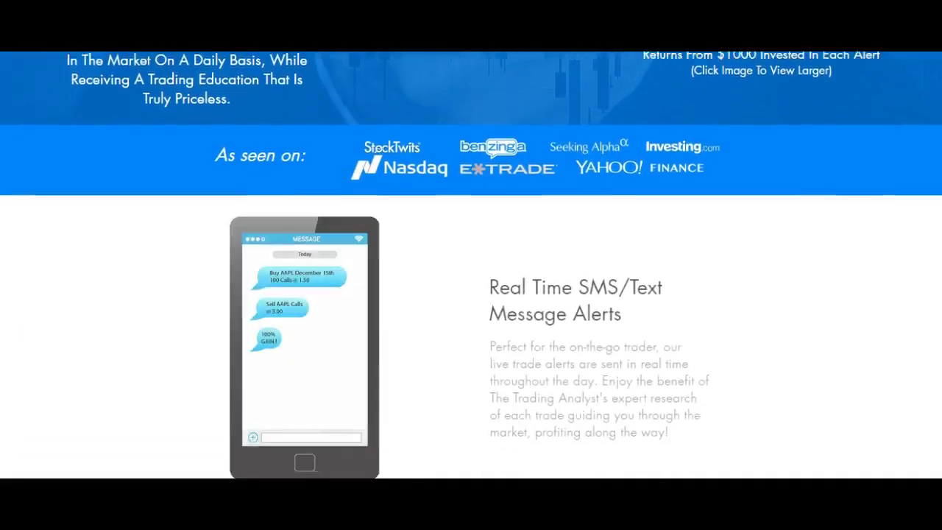
scroll(471, 265, down, 3)
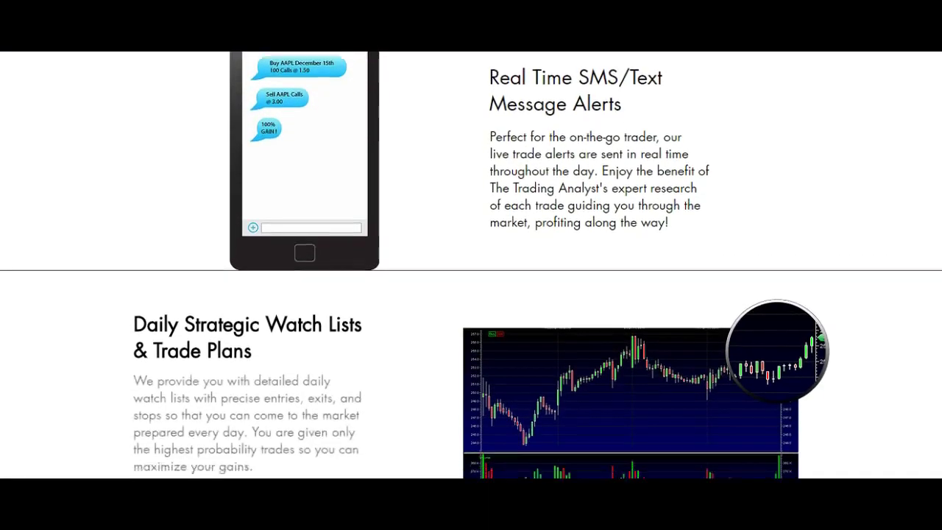
scroll(471, 265, down, 3)
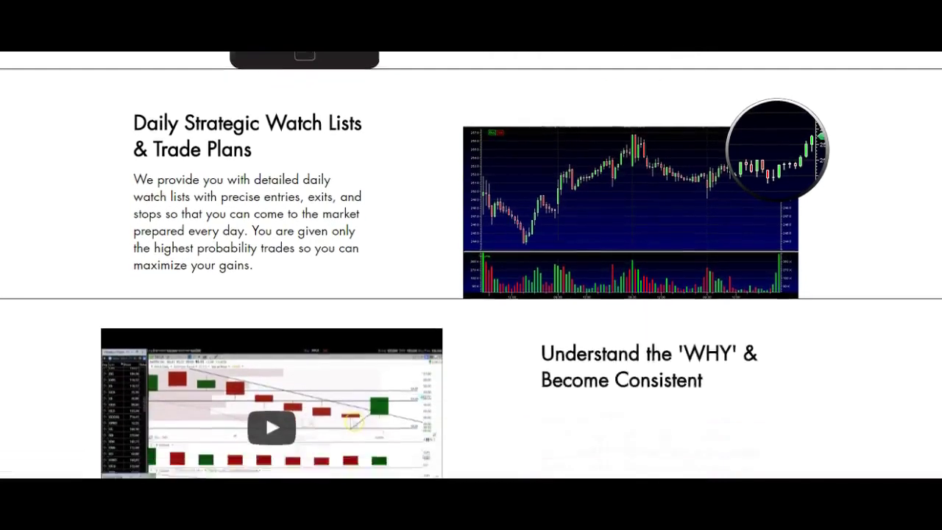
scroll(471, 265, down, 4)
scroll(471, 264, down, 1)
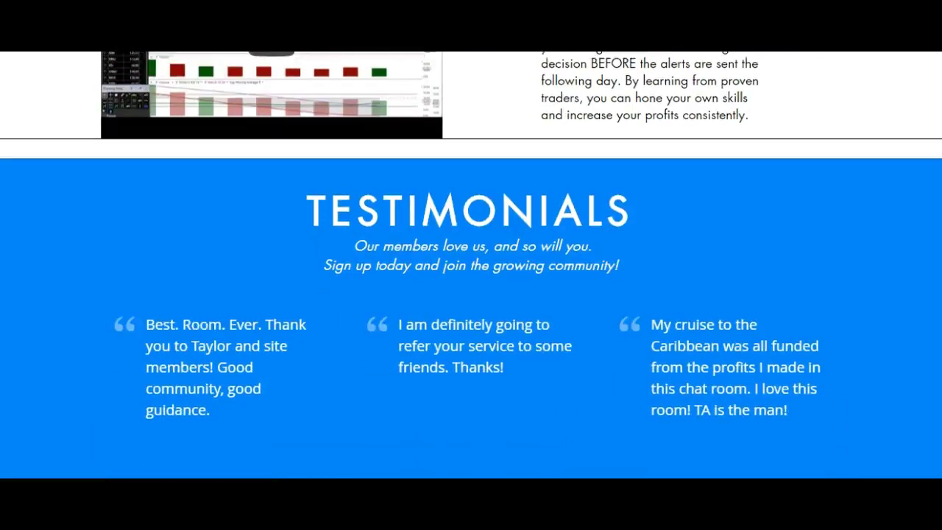
scroll(471, 265, down, 2)
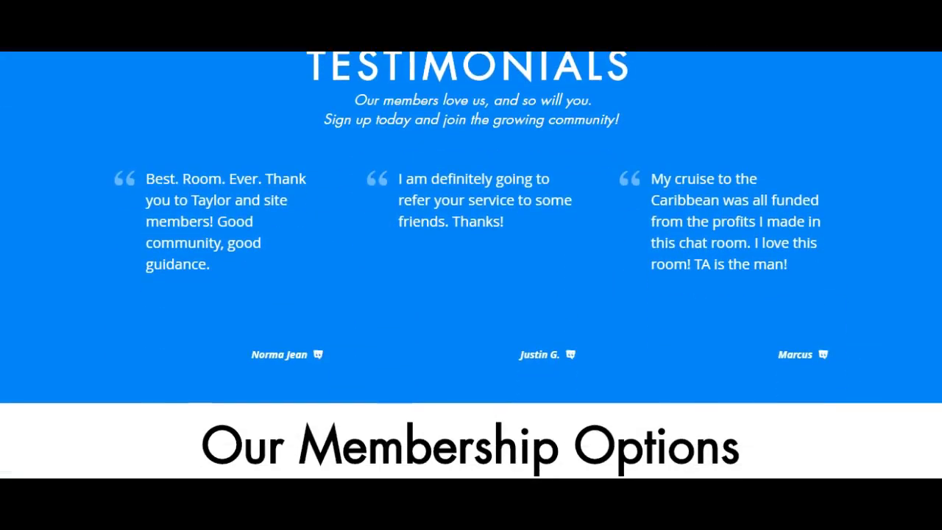
scroll(470, 265, down, 2)
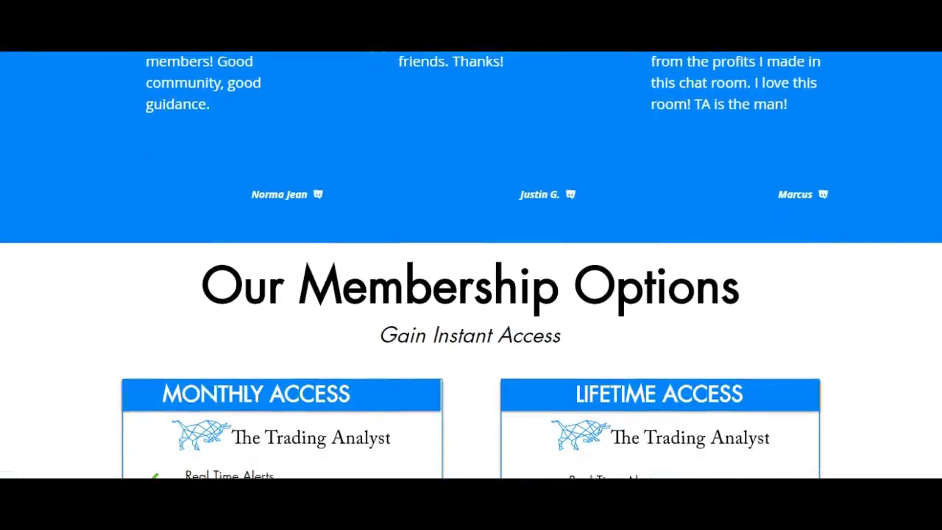
scroll(471, 265, down, 4)
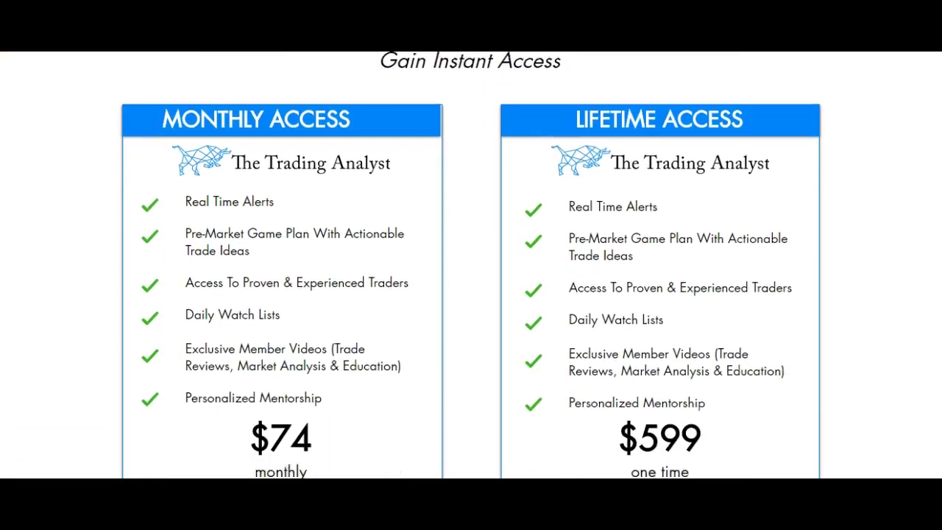
scroll(471, 265, down, 1)
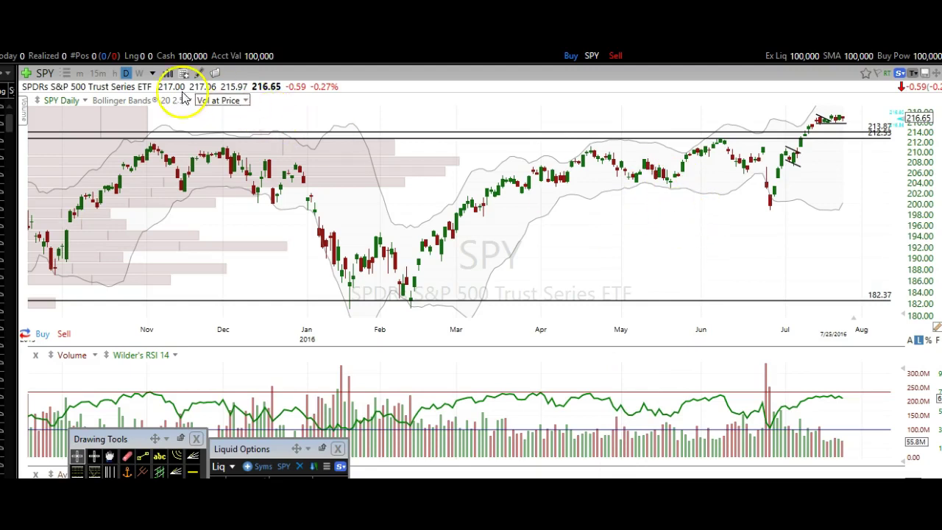
- Show SPY on weekly bars, zoomed in to roughly mid-2014 through 2016
click(139, 73)
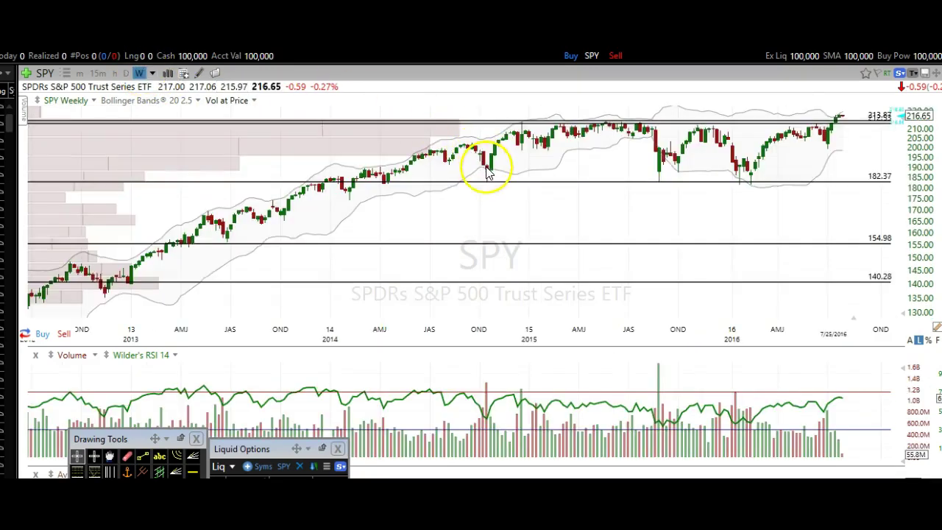
scroll(485, 173, up, 3)
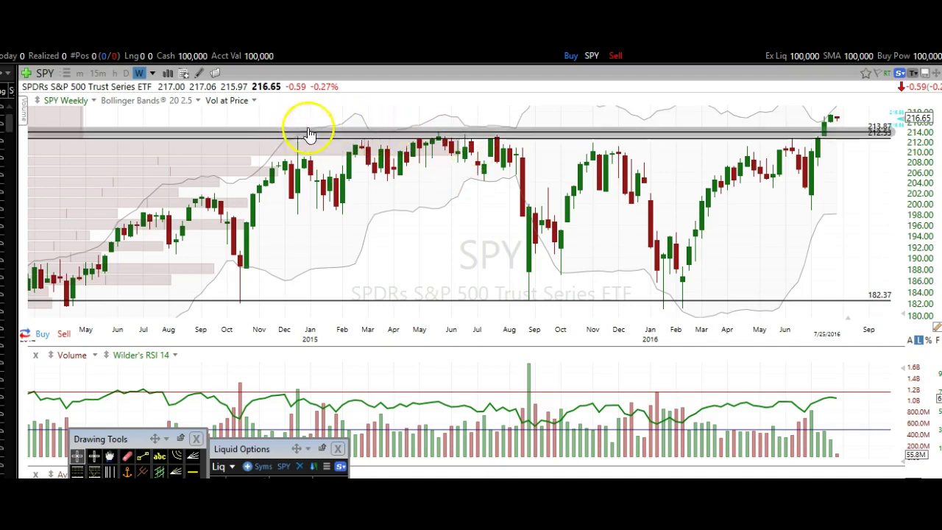
mouse_move(300, 140)
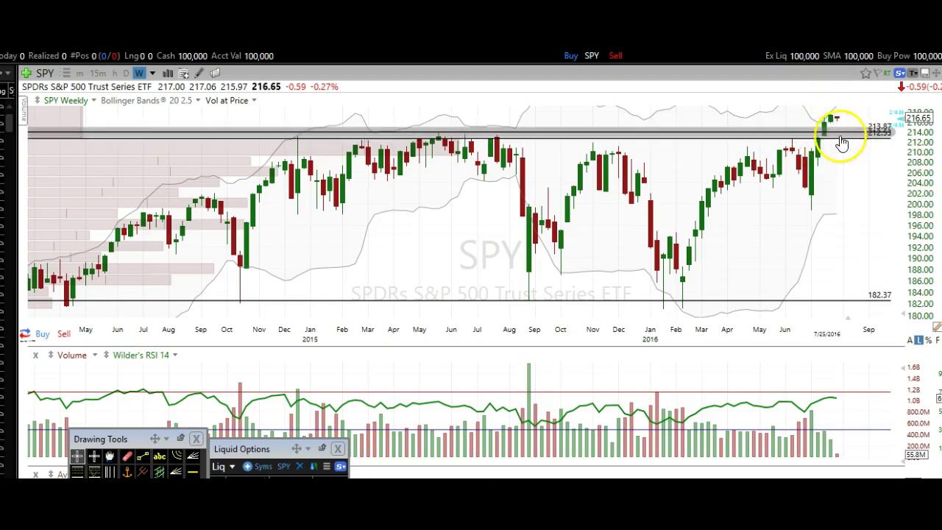
- Put SPY on daily bars zoomed to recent candles and read the Tue 7/26/16 data
click(127, 75)
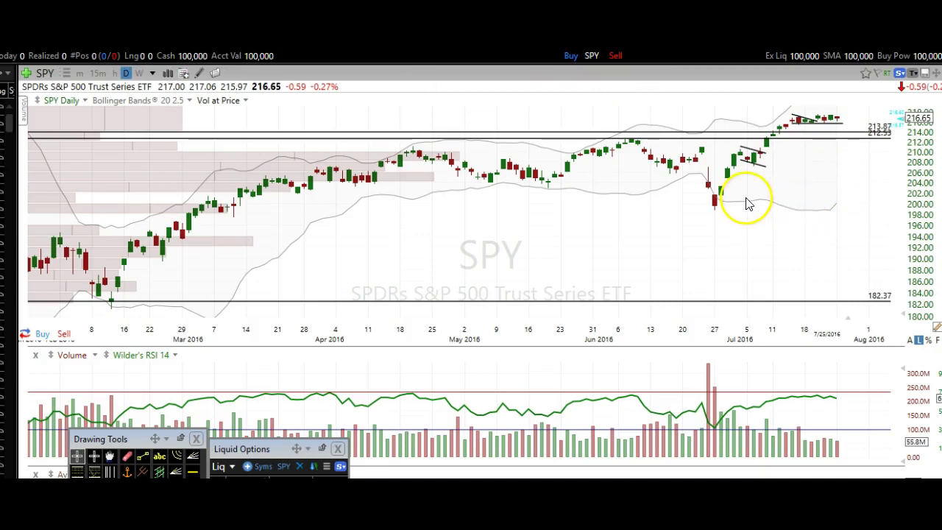
scroll(745, 202, up, 5)
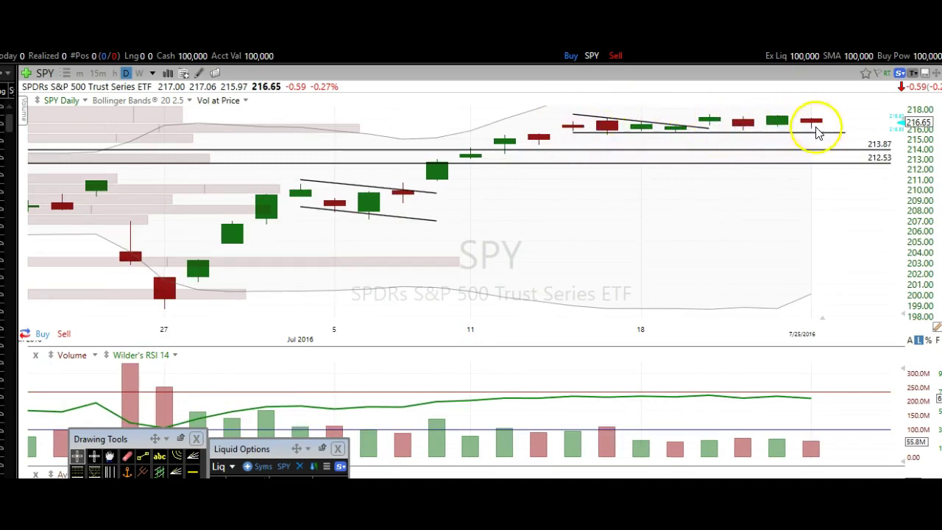
drag(864, 131, 858, 131)
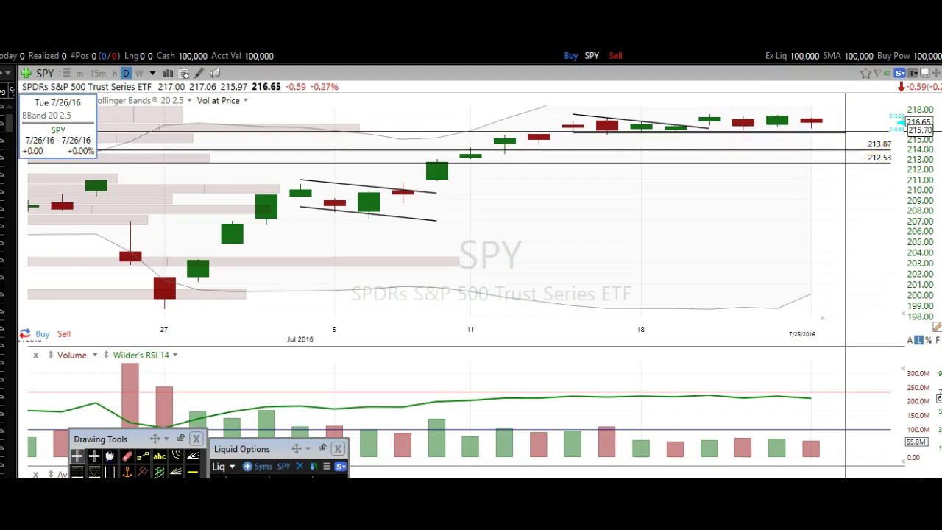
mouse_move(846, 131)
mouse_down()
mouse_move(861, 138)
mouse_move(823, 140)
mouse_move(844, 133)
mouse_up()
- Inspect the flat 215.5 trendline beneath the late-May to July 2016 candles
click(848, 131)
scroll(843, 136, down, 3)
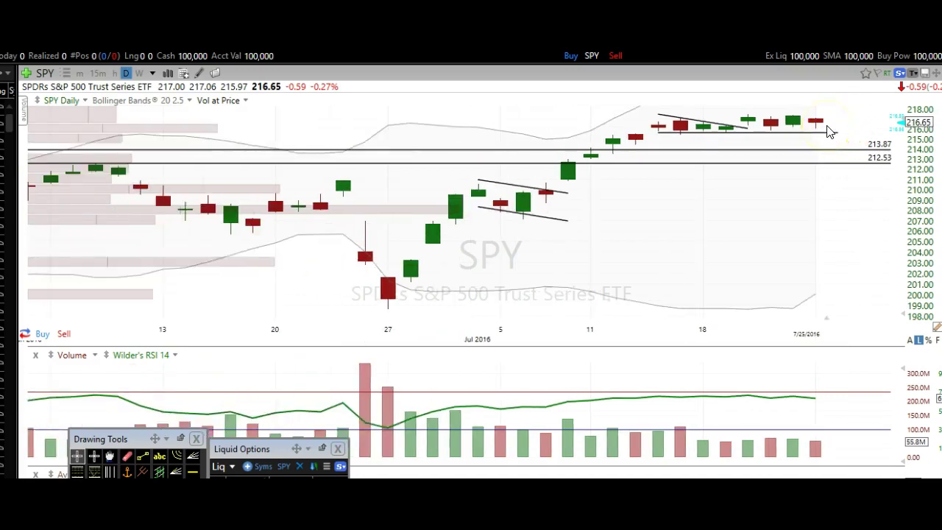
mouse_move(830, 136)
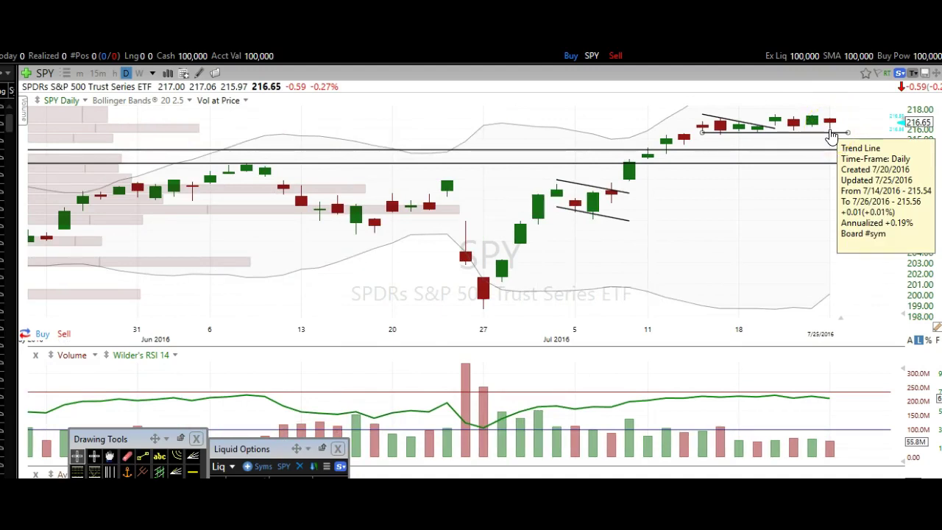
click(843, 109)
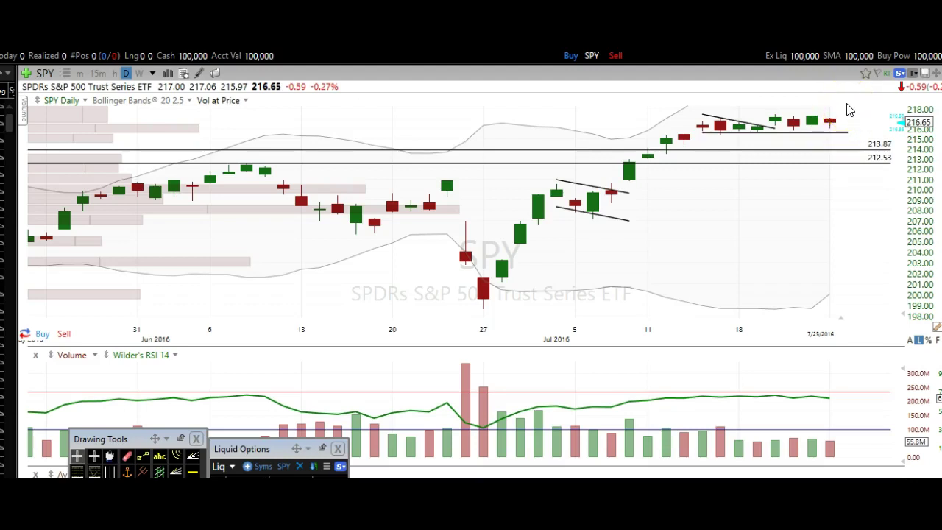
- Zoom in on the latest daily candles and select the 213.87 support line
click(843, 109)
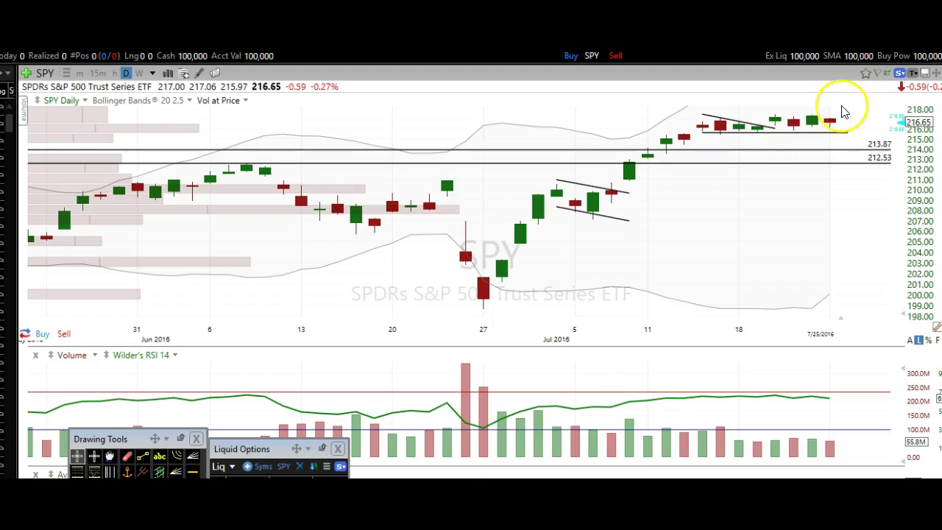
click(763, 215)
click(370, 159)
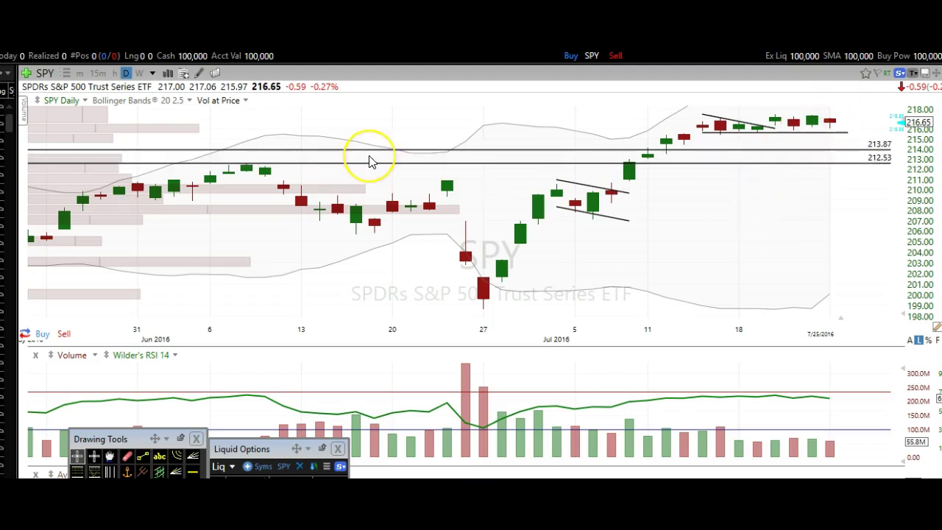
scroll(370, 161, up, 3)
scroll(370, 160, up, 2)
click(544, 177)
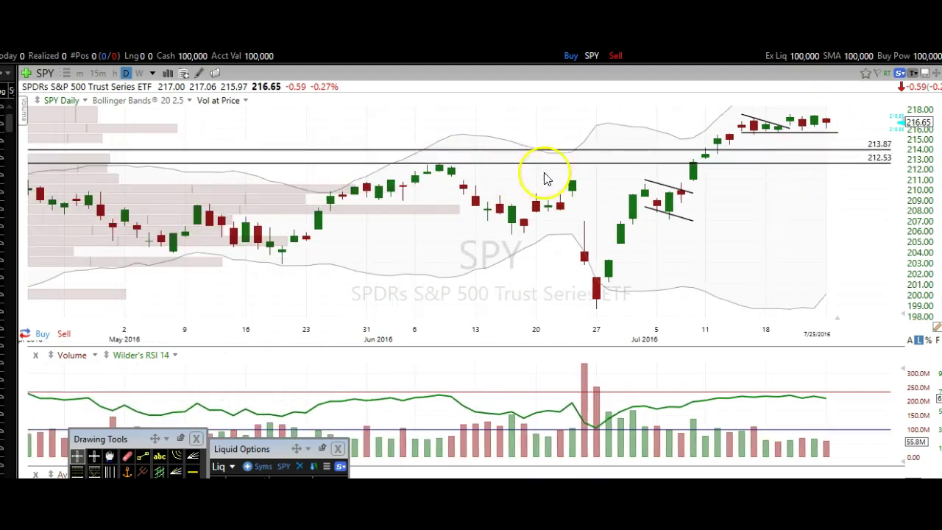
click(774, 176)
click(835, 146)
- Select the flat line under the latest candles and the 212.53 horizontal support line
click(765, 132)
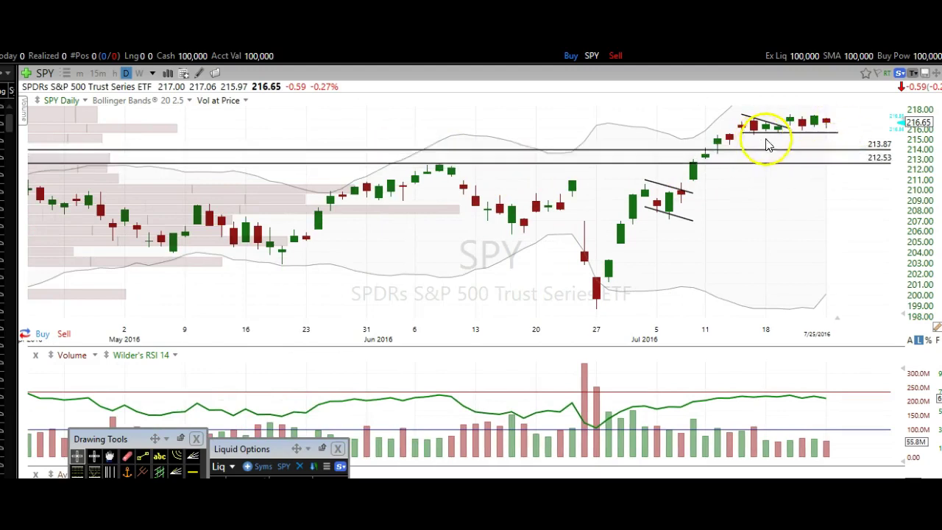
click(831, 150)
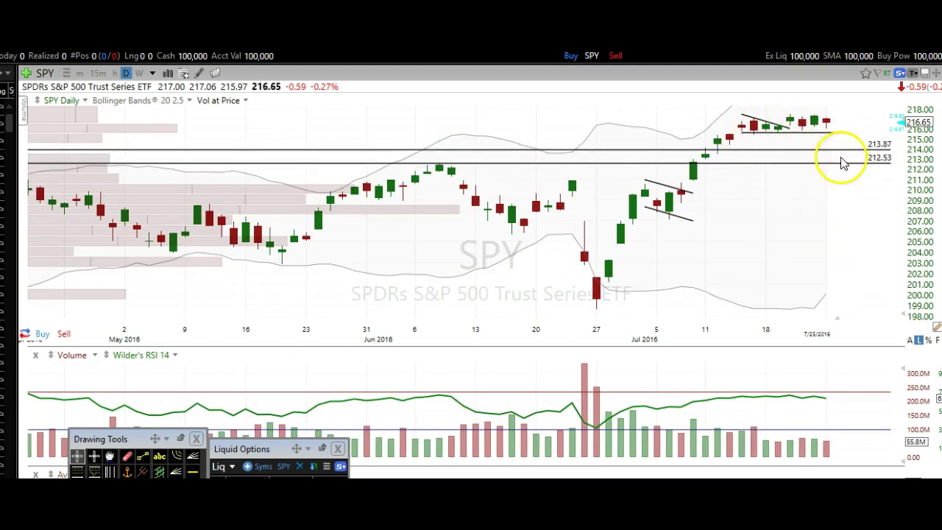
click(841, 161)
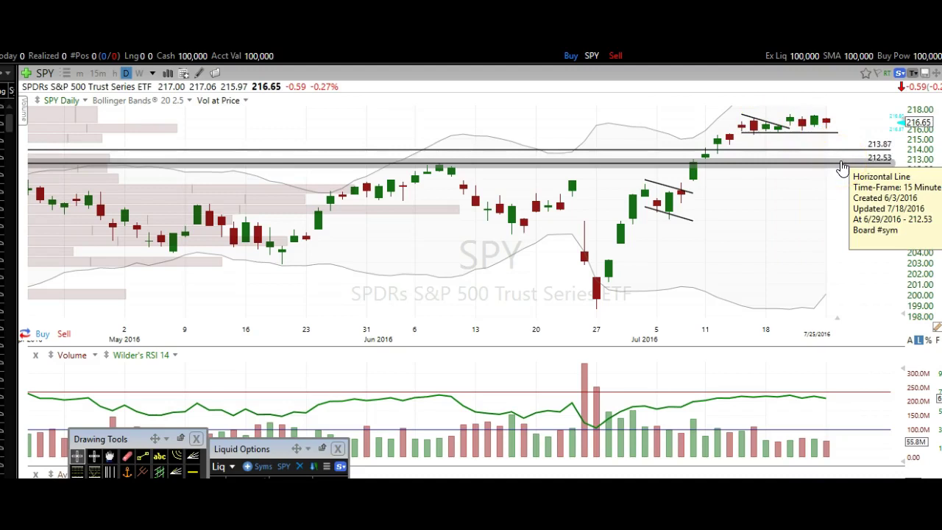
click(847, 157)
click(826, 162)
click(820, 169)
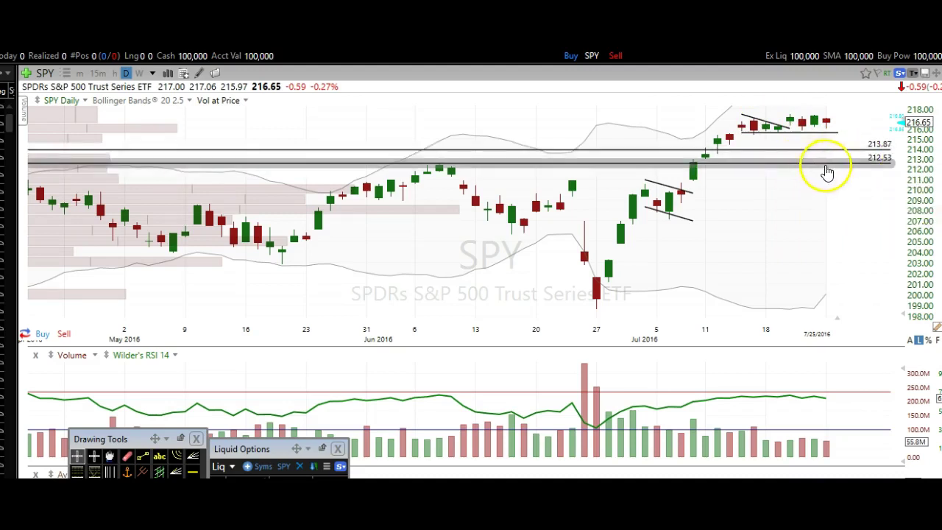
click(870, 175)
- Zoom out and show SPY on weekly bars spanning late 2014 to mid-2016
scroll(872, 174, down, 2)
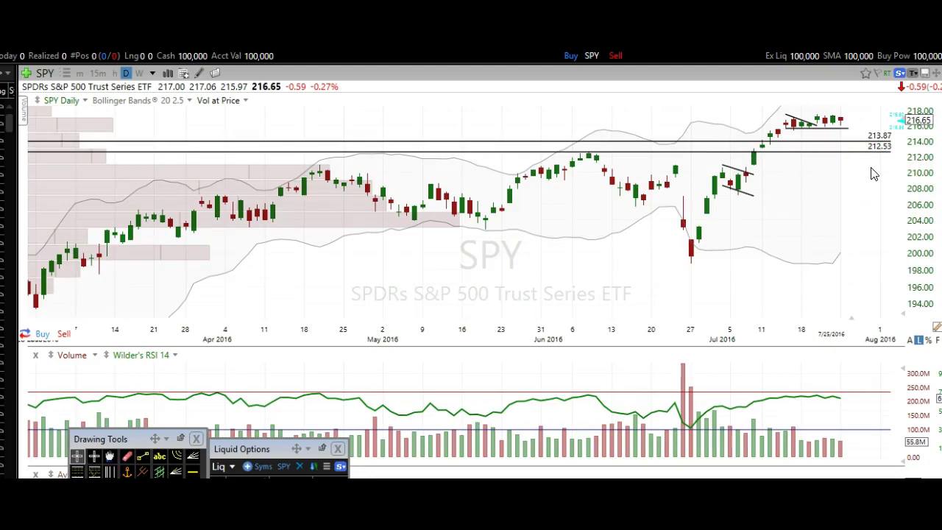
click(867, 155)
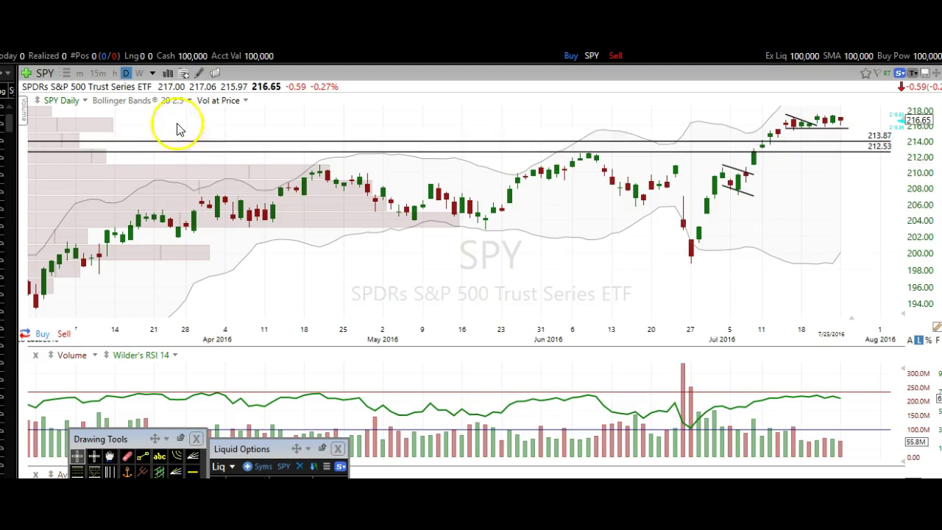
click(139, 72)
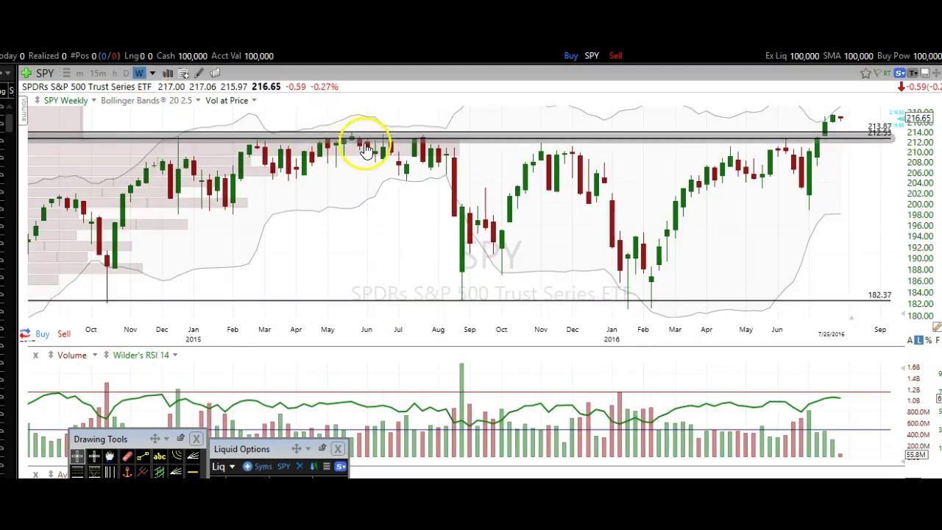